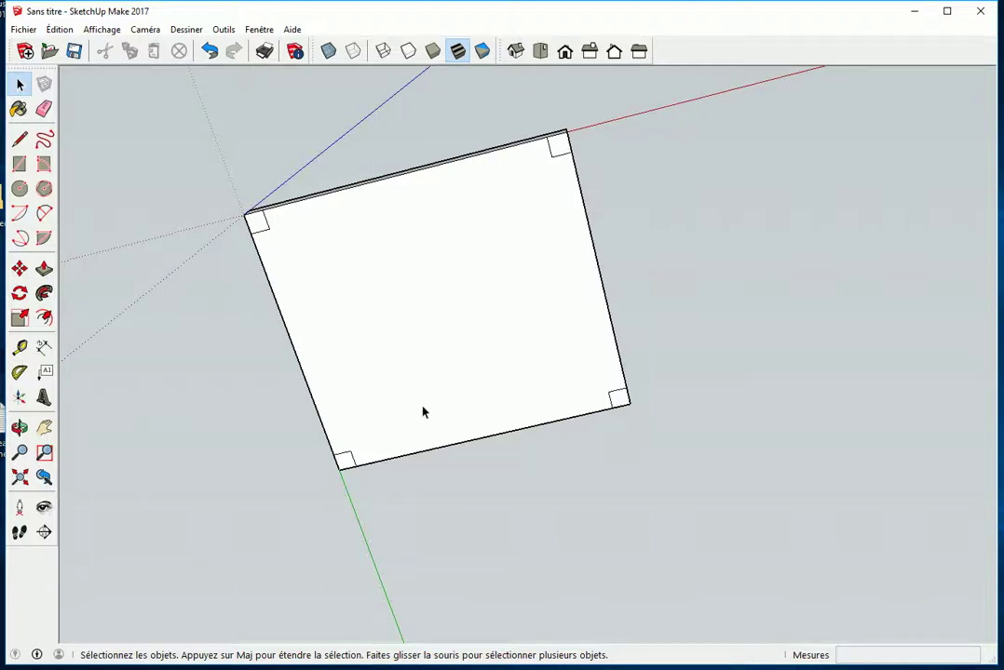
- Undo both corner-square copies so only the top-left square remains, then zoom in on the panel
{"action": "left_click", "coordinate": [209, 51]}
{"action": "left_click", "coordinate": [210, 51]}
{"action": "mouse_move", "coordinate": [430, 247]}
{"action": "middle_mouse_down"}
{"action": "mouse_move", "coordinate": [473, 258]}
{"action": "mouse_move", "coordinate": [379, 338]}
{"action": "middle_mouse_up"}
{"action": "scroll", "coordinate": [341, 297], "scroll_direction": "up", "scroll_amount": 1}
{"action": "scroll", "coordinate": [341, 297], "scroll_direction": "up", "scroll_amount": 1}
{"action": "scroll", "coordinate": [341, 297], "scroll_direction": "up", "scroll_amount": 1}
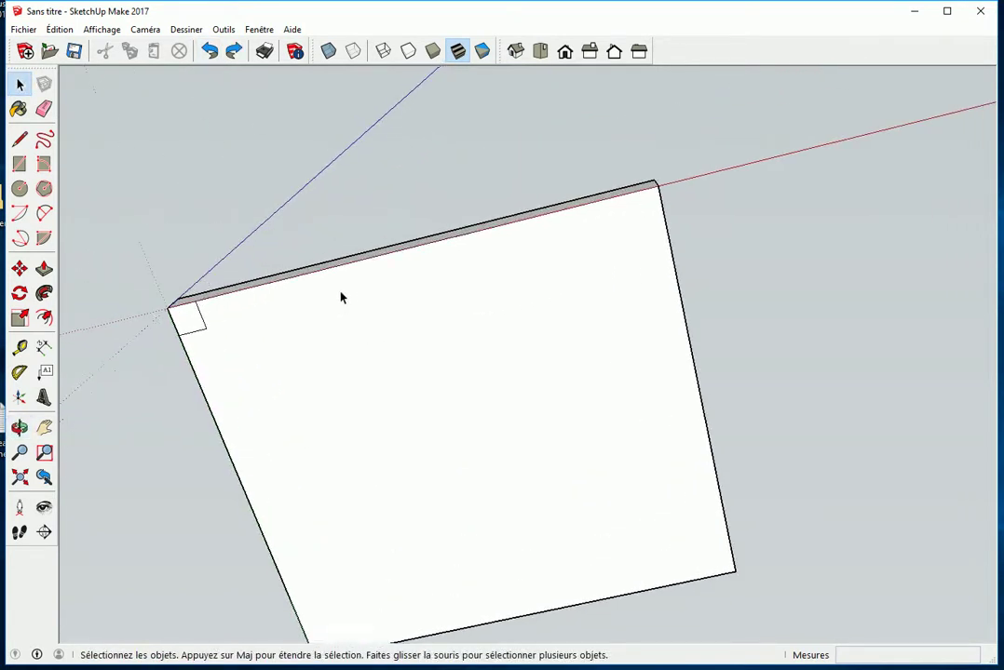
- Move-copy the top-left square from its corner to the panel's top-right corner
{"action": "left_click", "coordinate": [20, 269]}
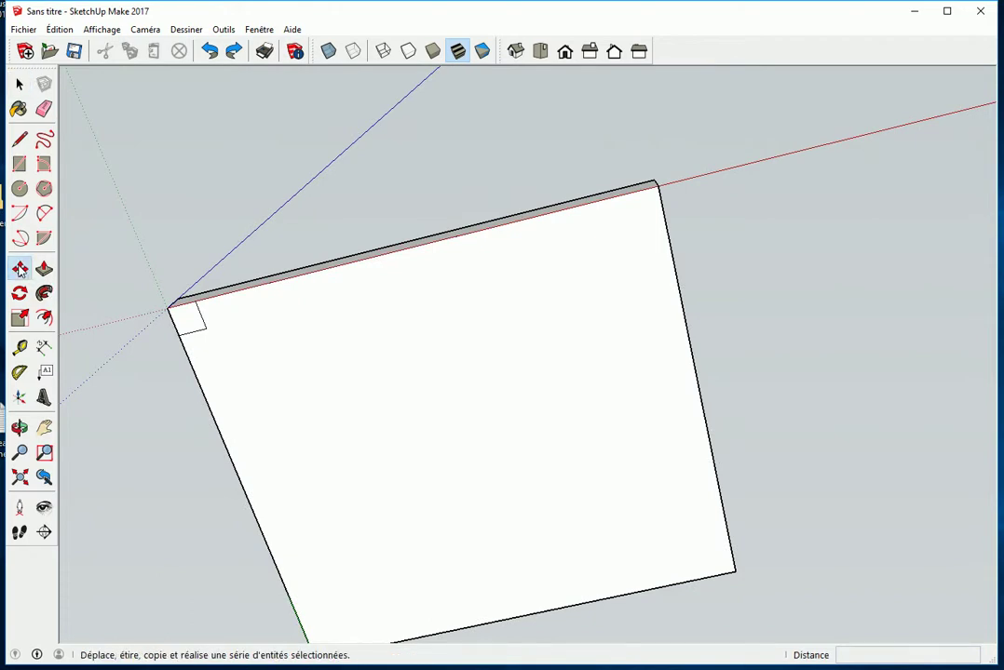
{"action": "left_click", "coordinate": [191, 321]}
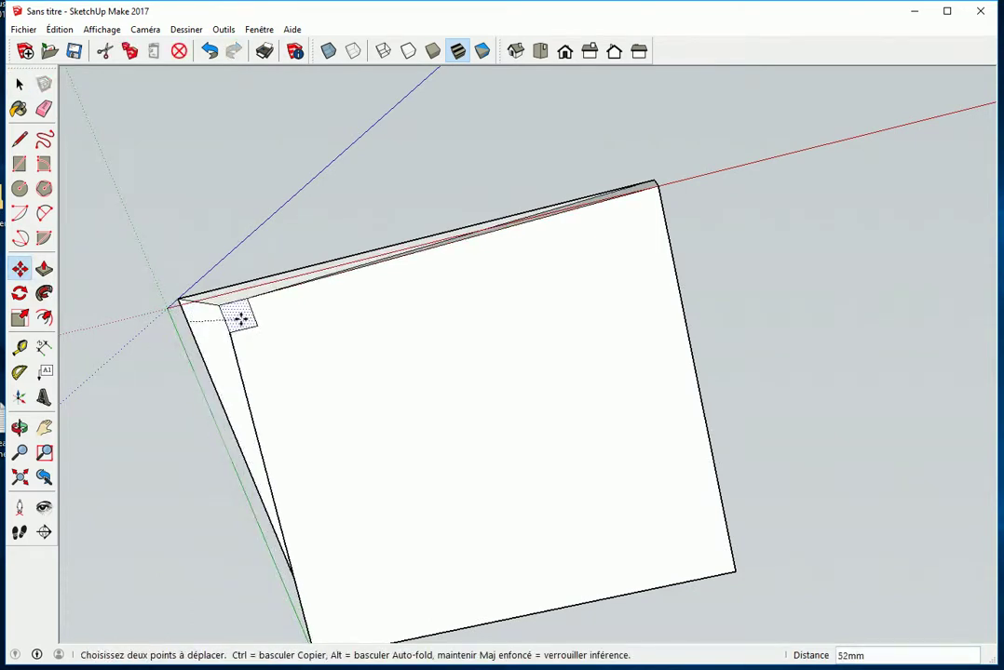
{"action": "key", "text": "ctrl"}
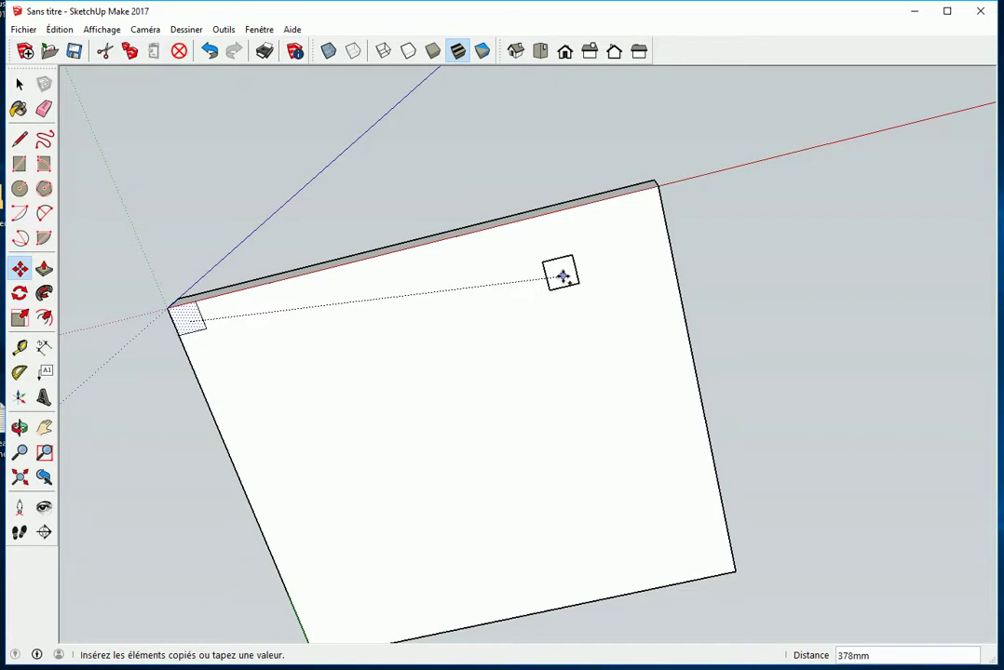
{"action": "left_click", "coordinate": [649, 212]}
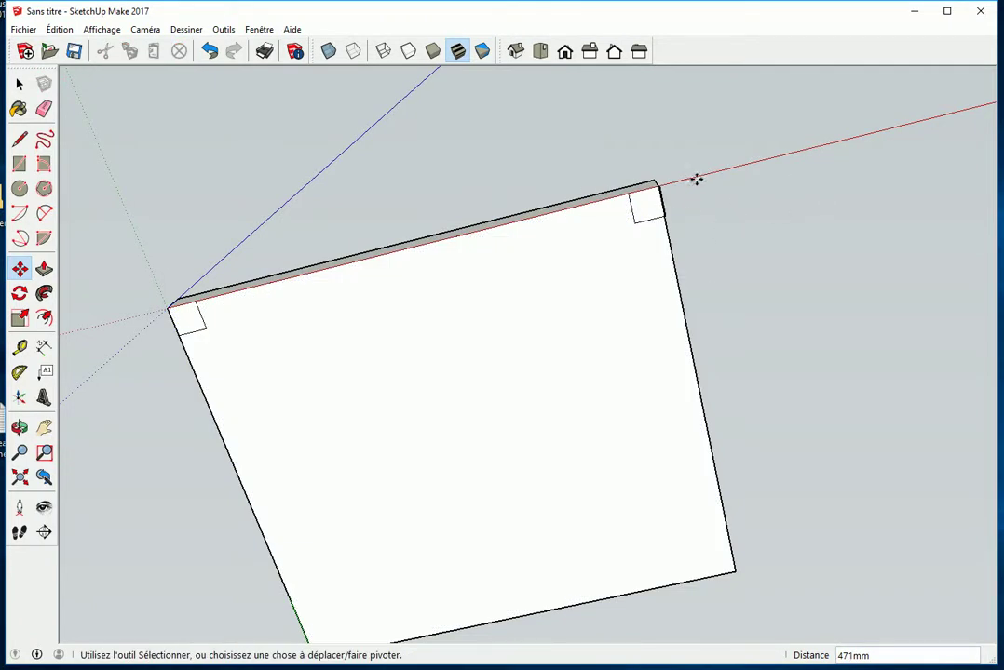
{"action": "scroll", "coordinate": [675, 182], "scroll_direction": "up", "scroll_amount": 2}
{"action": "scroll", "coordinate": [671, 177], "scroll_direction": "up", "scroll_amount": 1}
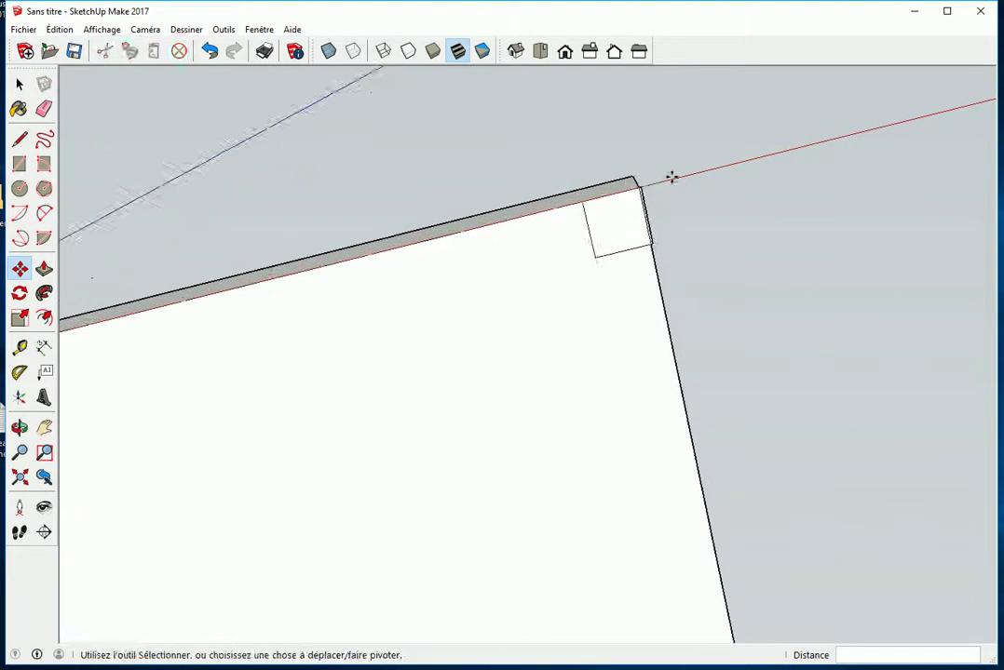
{"action": "scroll", "coordinate": [651, 183], "scroll_direction": "up", "scroll_amount": 2}
{"action": "scroll", "coordinate": [633, 191], "scroll_direction": "up", "scroll_amount": 2}
{"action": "scroll", "coordinate": [622, 188], "scroll_direction": "up", "scroll_amount": 2}
{"action": "scroll", "coordinate": [610, 196], "scroll_direction": "up", "scroll_amount": 2}
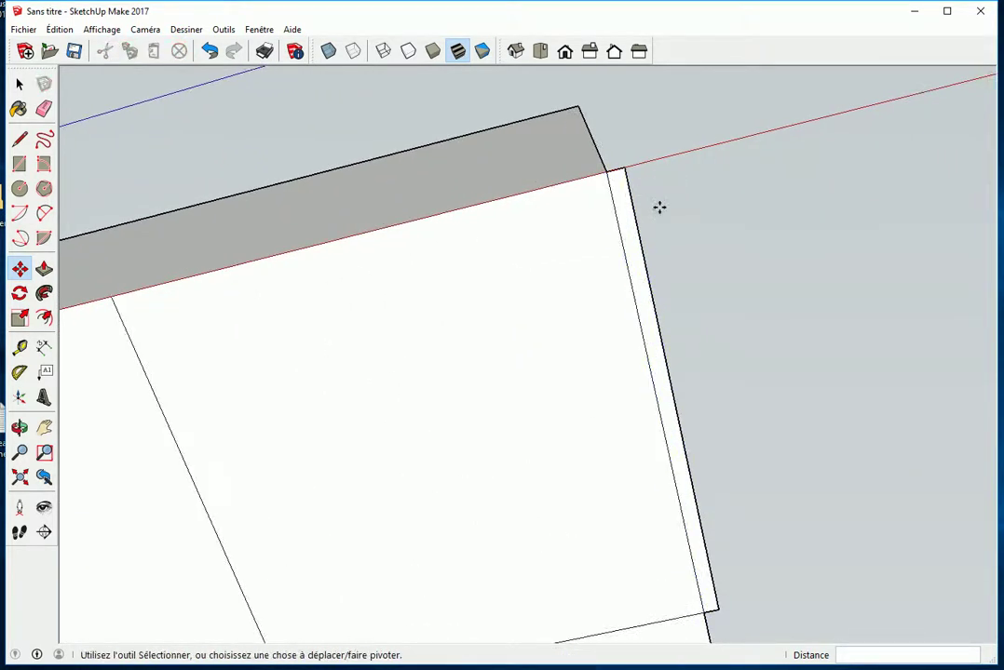
{"action": "scroll", "coordinate": [659, 207], "scroll_direction": "down", "scroll_amount": 1}
{"action": "scroll", "coordinate": [659, 207], "scroll_direction": "down", "scroll_amount": 2}
{"action": "scroll", "coordinate": [658, 206], "scroll_direction": "down", "scroll_amount": 2}
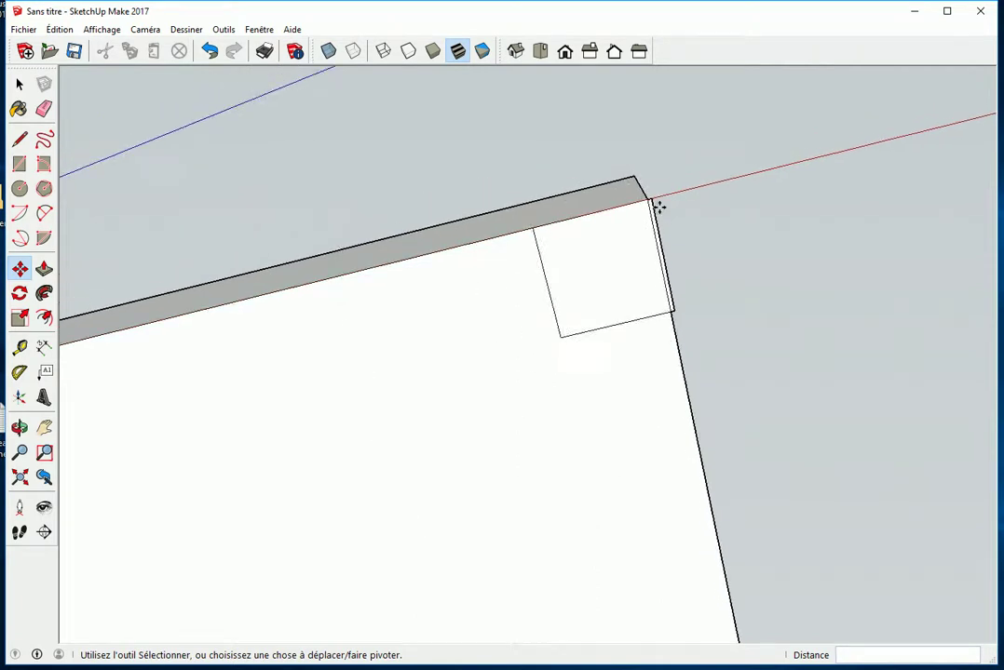
{"action": "scroll", "coordinate": [657, 206], "scroll_direction": "down", "scroll_amount": 2}
{"action": "scroll", "coordinate": [656, 205], "scroll_direction": "down", "scroll_amount": 1}
{"action": "left_click", "coordinate": [630, 218]}
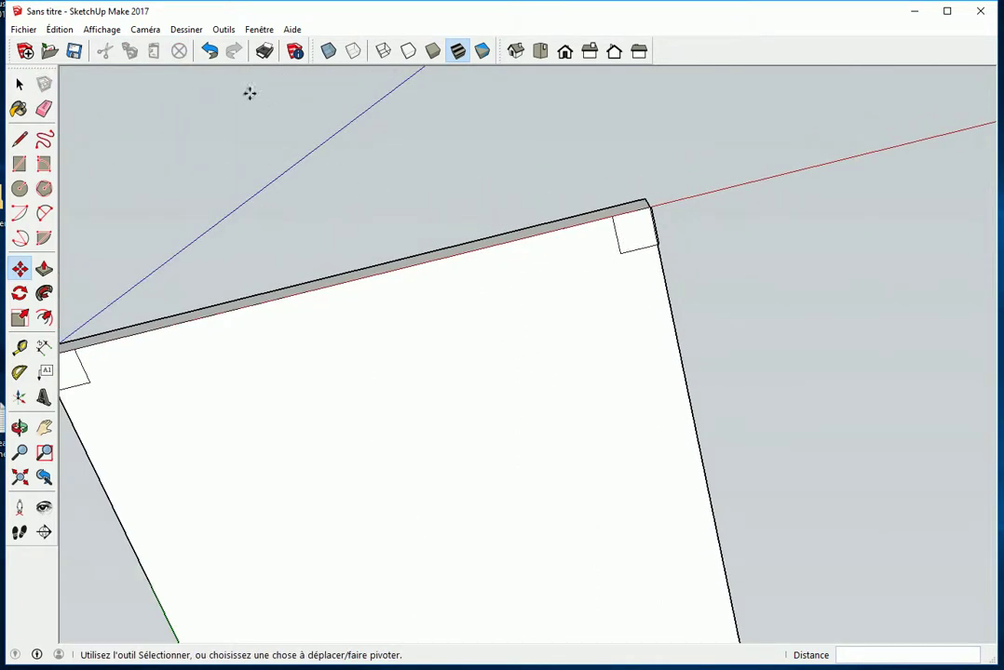
- Undo the top-right copy, orbit back to the full panel, and return to Select
{"action": "left_click", "coordinate": [209, 52]}
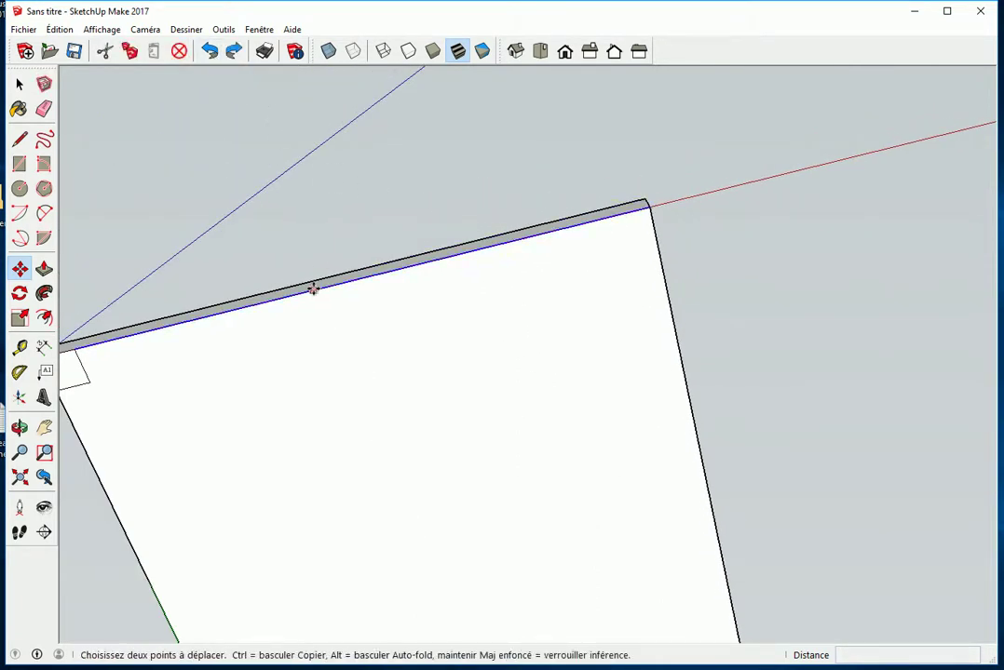
{"action": "scroll", "coordinate": [312, 290], "scroll_direction": "down", "scroll_amount": 1}
{"action": "scroll", "coordinate": [313, 291], "scroll_direction": "down", "scroll_amount": 1}
{"action": "middle_click_drag", "start_coordinate": [359, 434], "coordinate": [419, 330]}
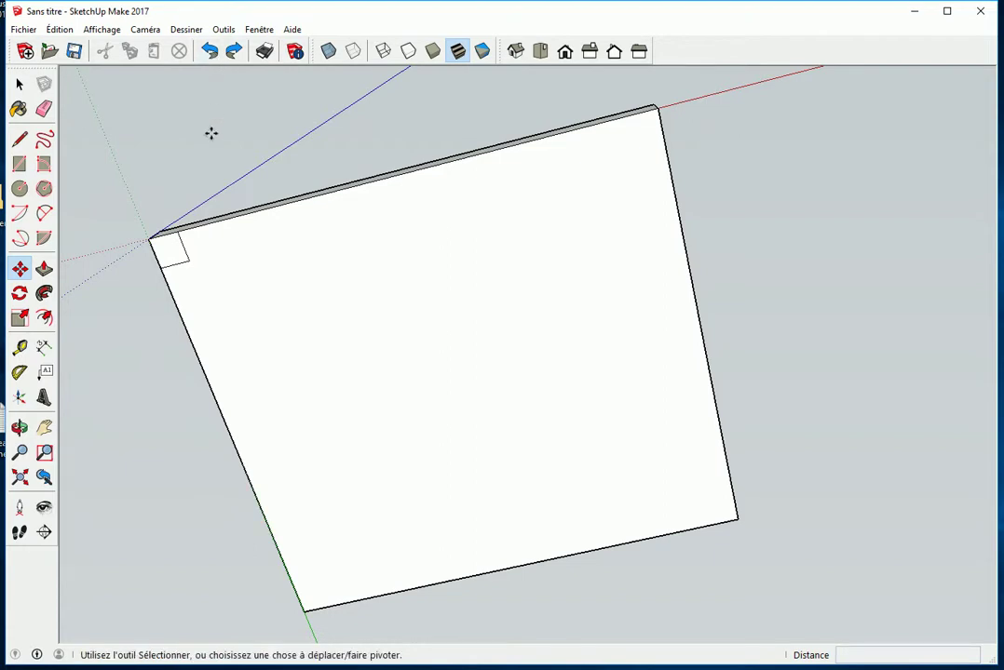
{"action": "key", "text": "space"}
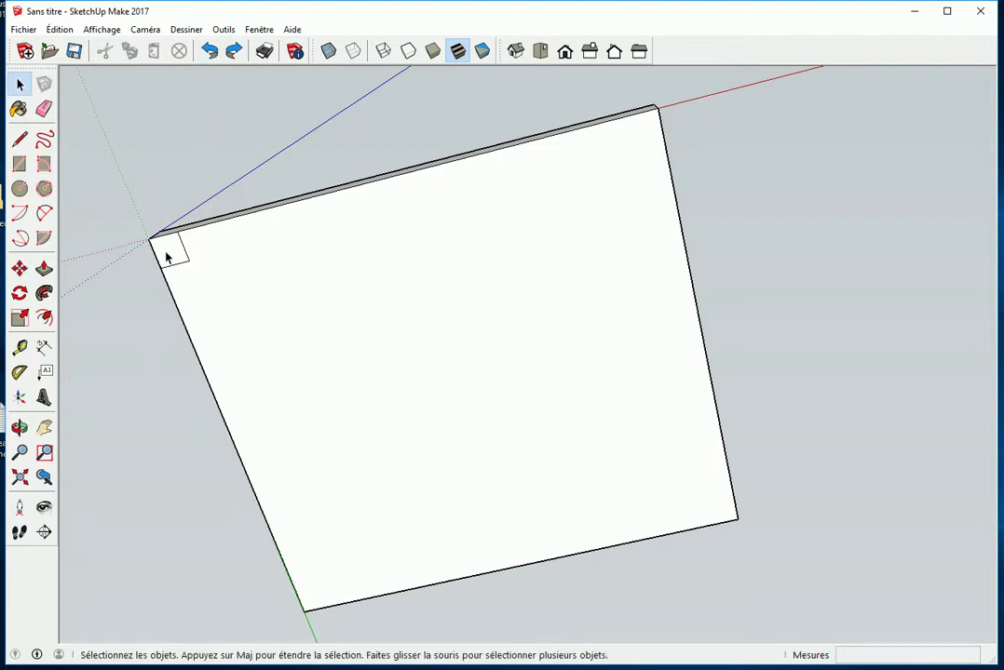
- Select the corner square and copy it from its outer corner 470mm to the top-right corner
{"action": "left_click", "coordinate": [169, 259]}
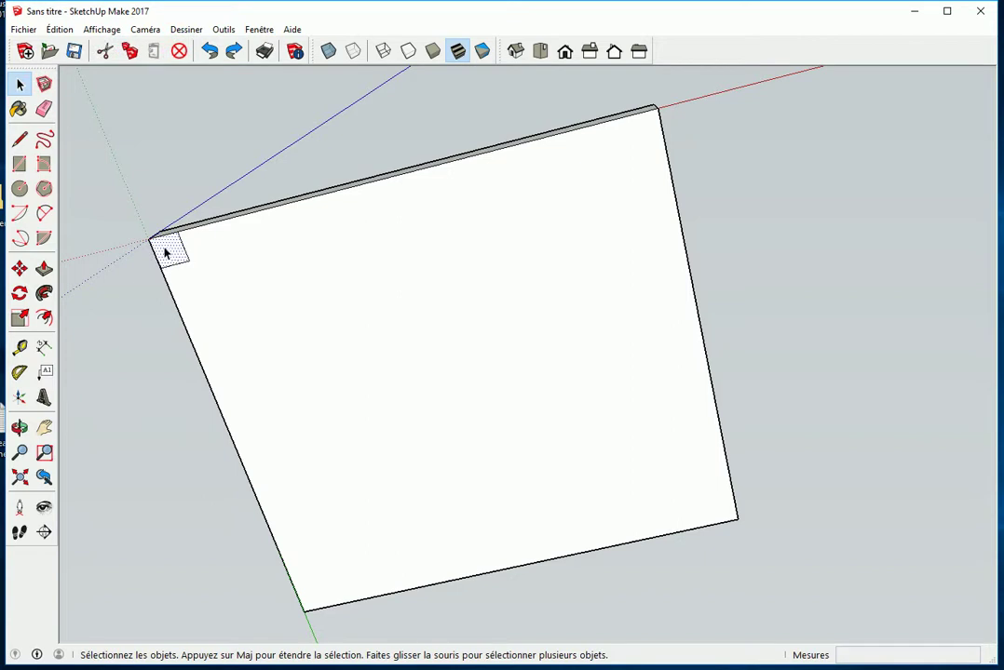
{"action": "left_click", "coordinate": [18, 270]}
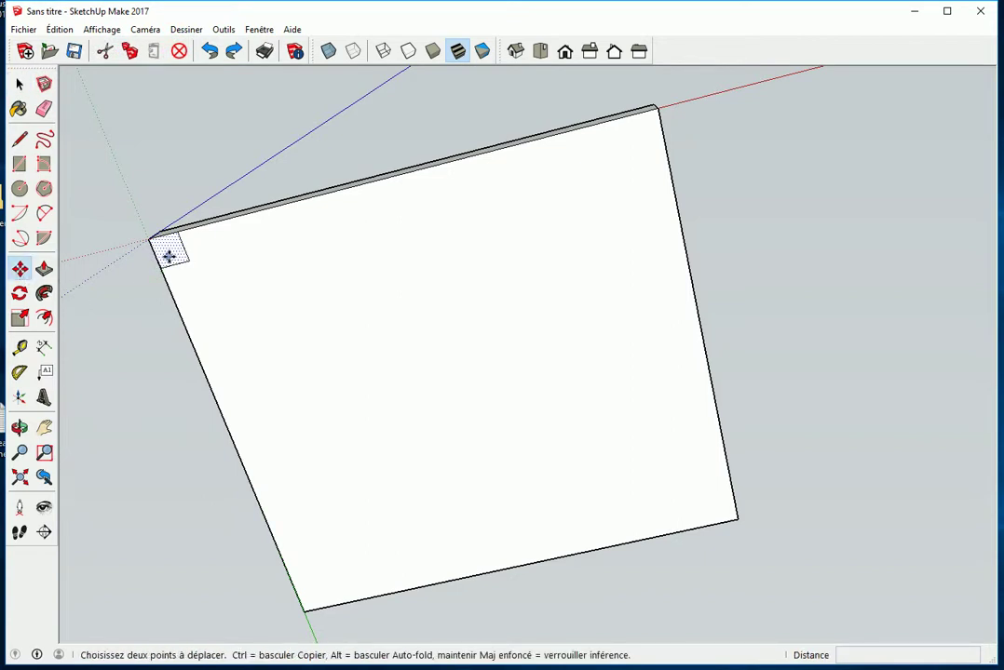
{"action": "scroll", "coordinate": [169, 258], "scroll_direction": "up", "scroll_amount": 2}
{"action": "scroll", "coordinate": [165, 253], "scroll_direction": "up", "scroll_amount": 1}
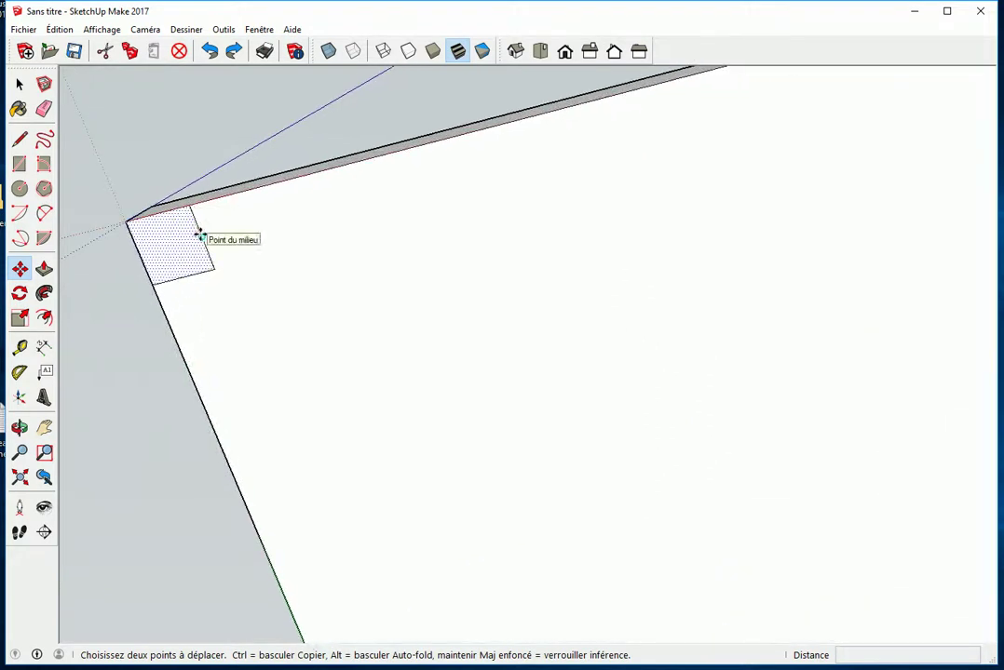
{"action": "scroll", "coordinate": [410, 282], "scroll_direction": "down", "scroll_amount": 2}
{"action": "scroll", "coordinate": [438, 284], "scroll_direction": "down", "scroll_amount": 1}
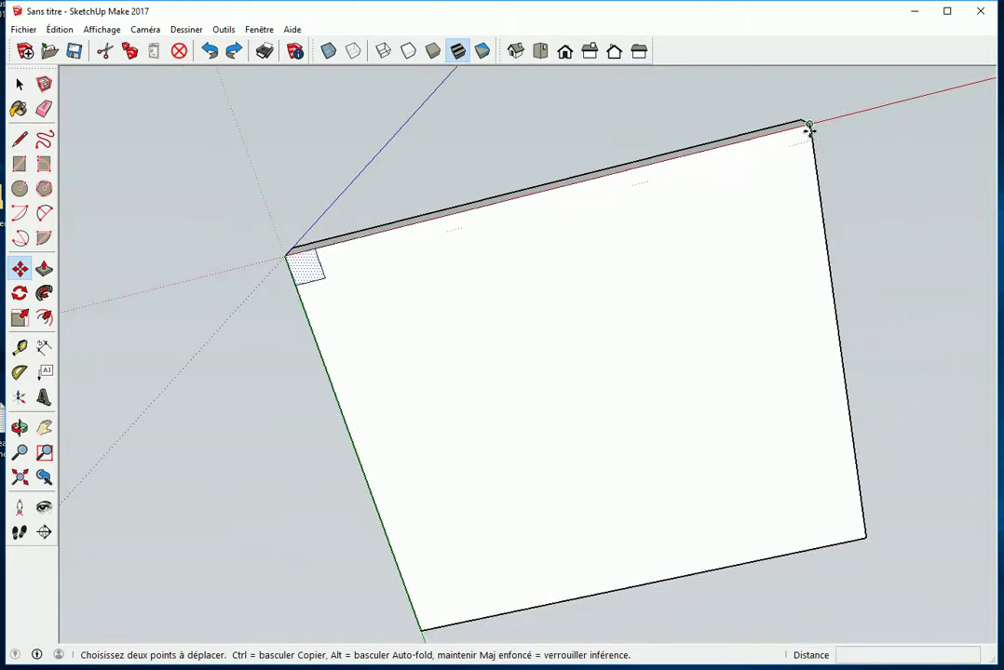
{"action": "left_click", "coordinate": [317, 249]}
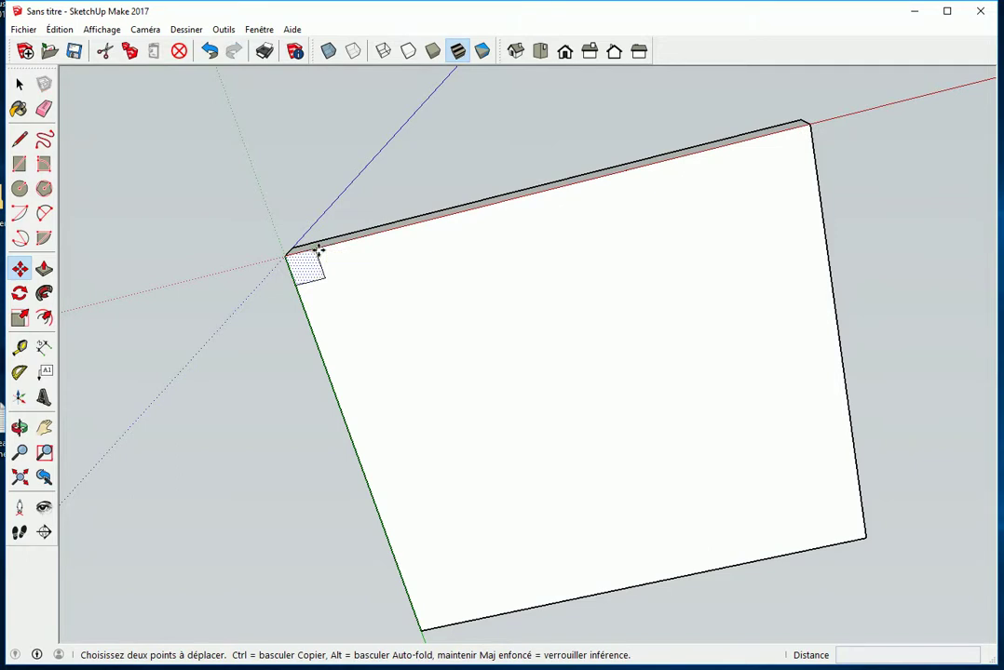
{"action": "key", "text": "ctrl"}
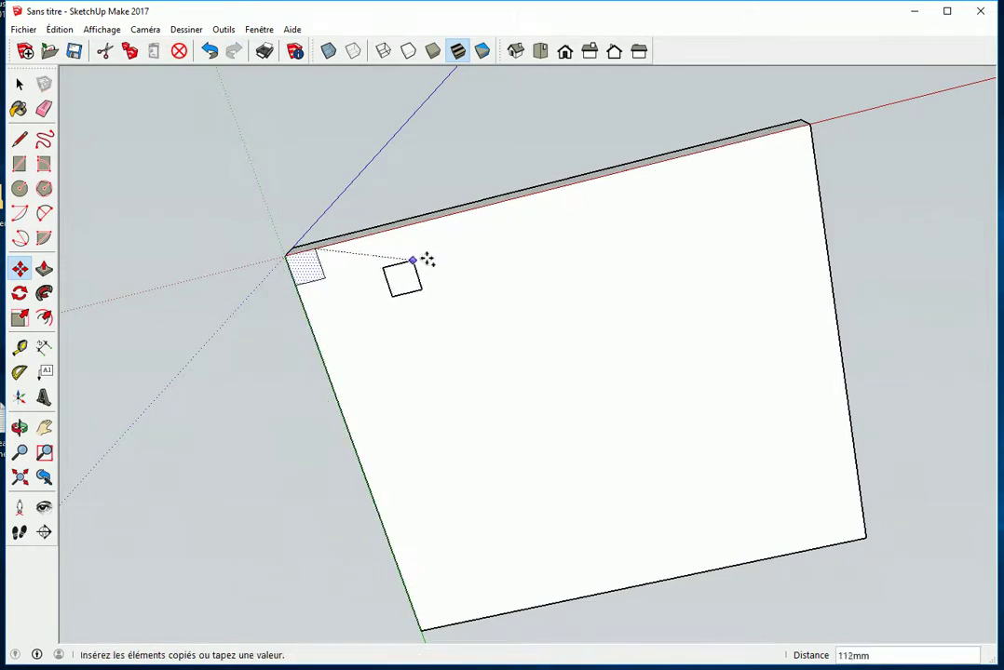
{"action": "left_click", "coordinate": [809, 128]}
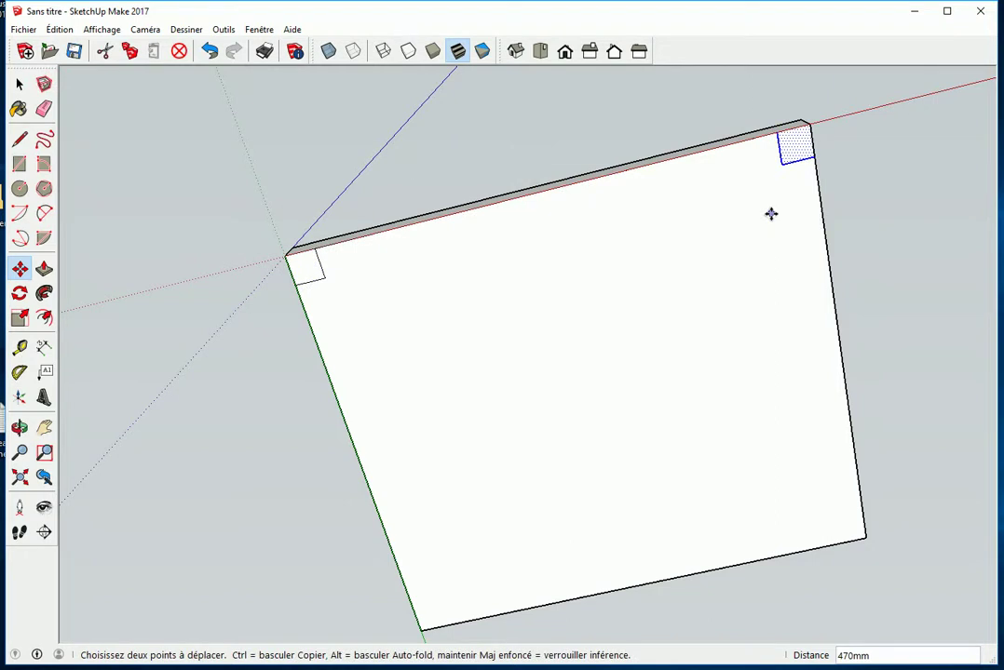
- Undo the top-right copy and an accidental corner move, then select the top-left square
{"action": "left_click", "coordinate": [210, 50]}
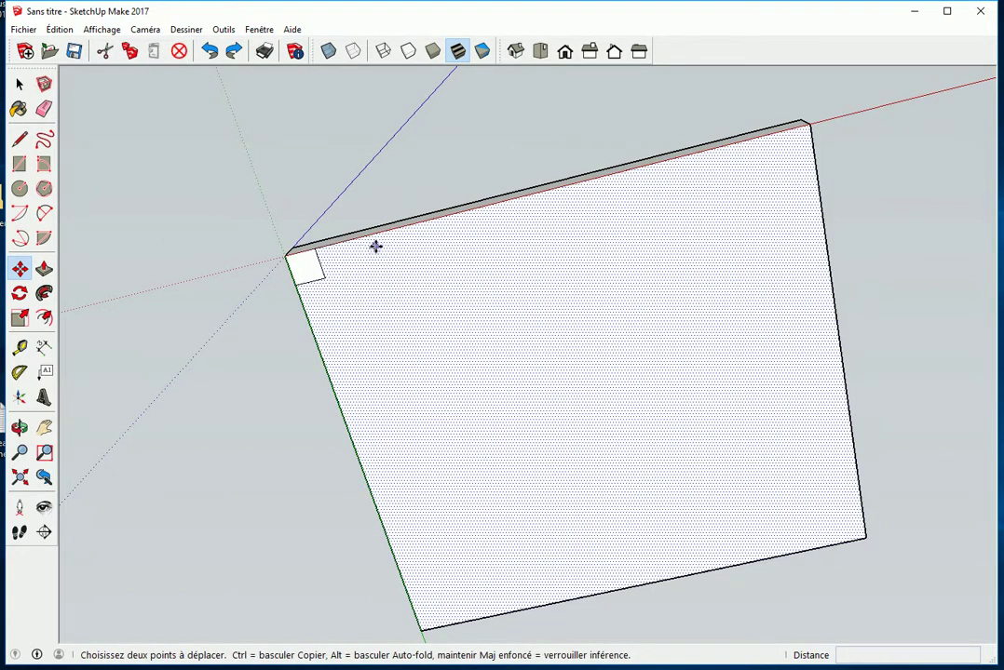
{"action": "left_click", "coordinate": [315, 249]}
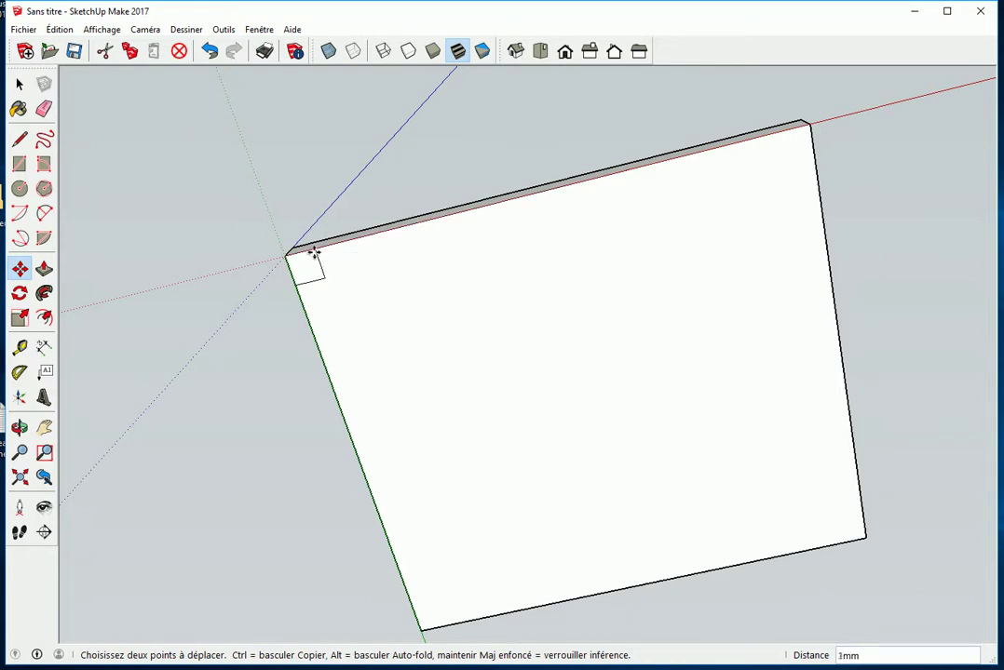
{"action": "left_click", "coordinate": [332, 247]}
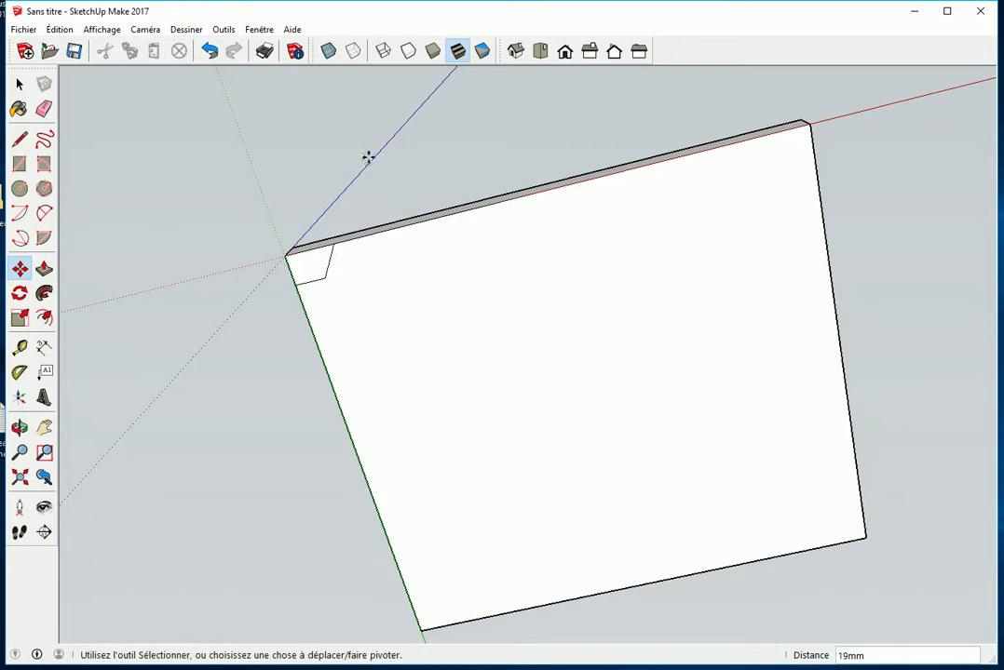
{"action": "left_click", "coordinate": [209, 52]}
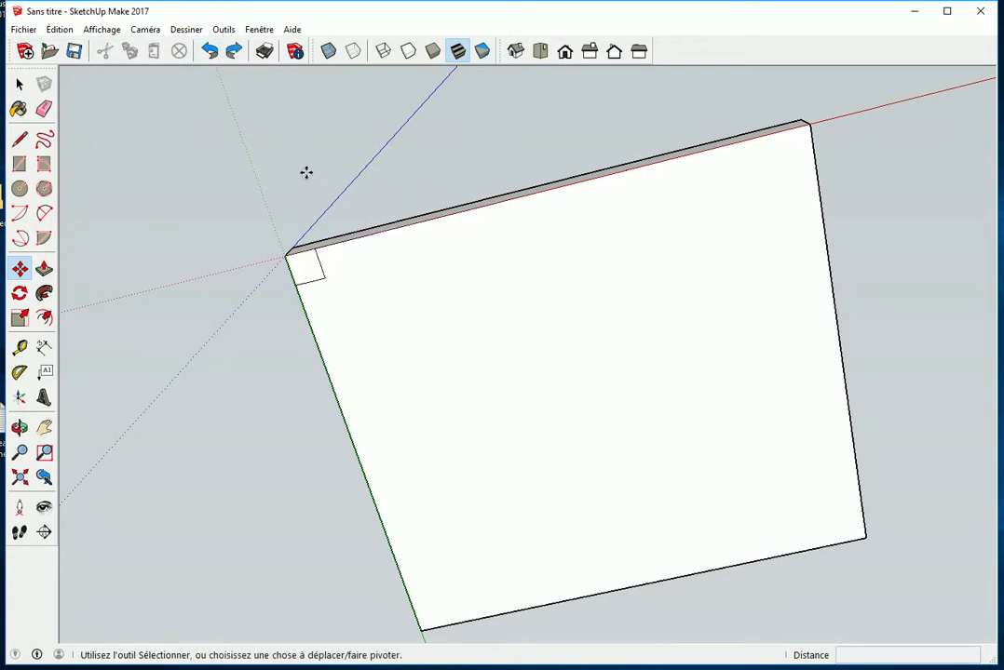
{"action": "key", "text": "space"}
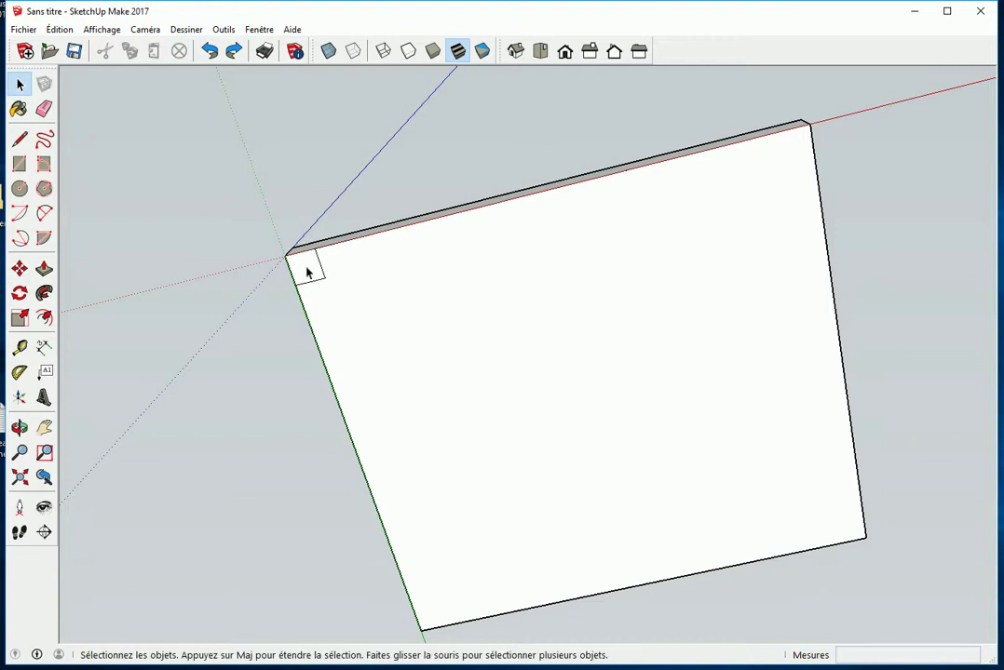
{"action": "left_click", "coordinate": [307, 272]}
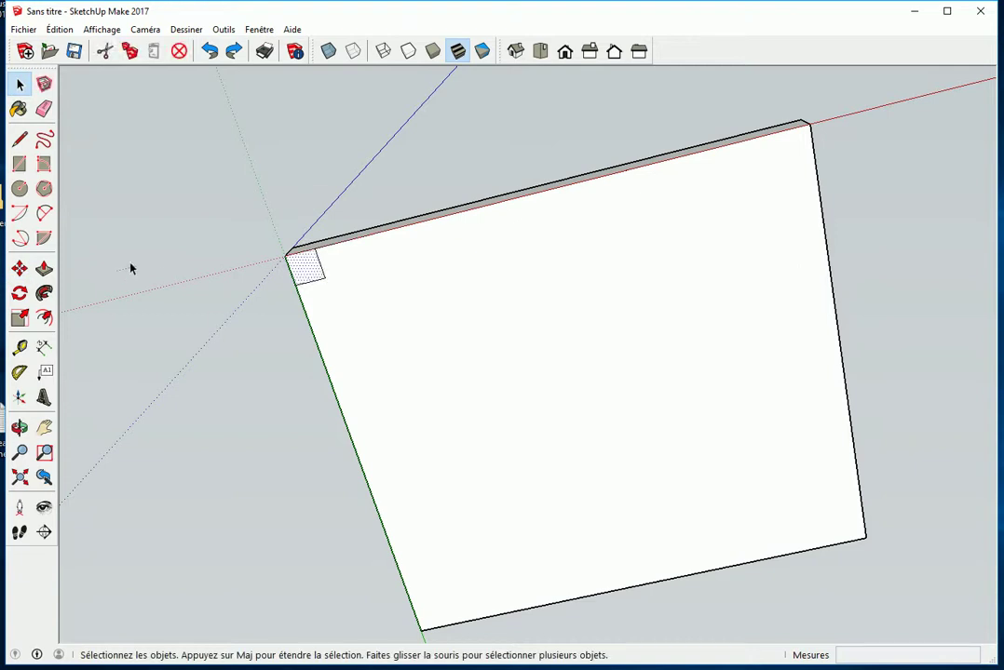
- Copy the corner square to the top-right, bottom-right and bottom-left corners of the panel
{"action": "left_click", "coordinate": [19, 268]}
{"action": "left_click", "coordinate": [298, 268]}
{"action": "left_click", "coordinate": [317, 251], "text": "ctrl"}
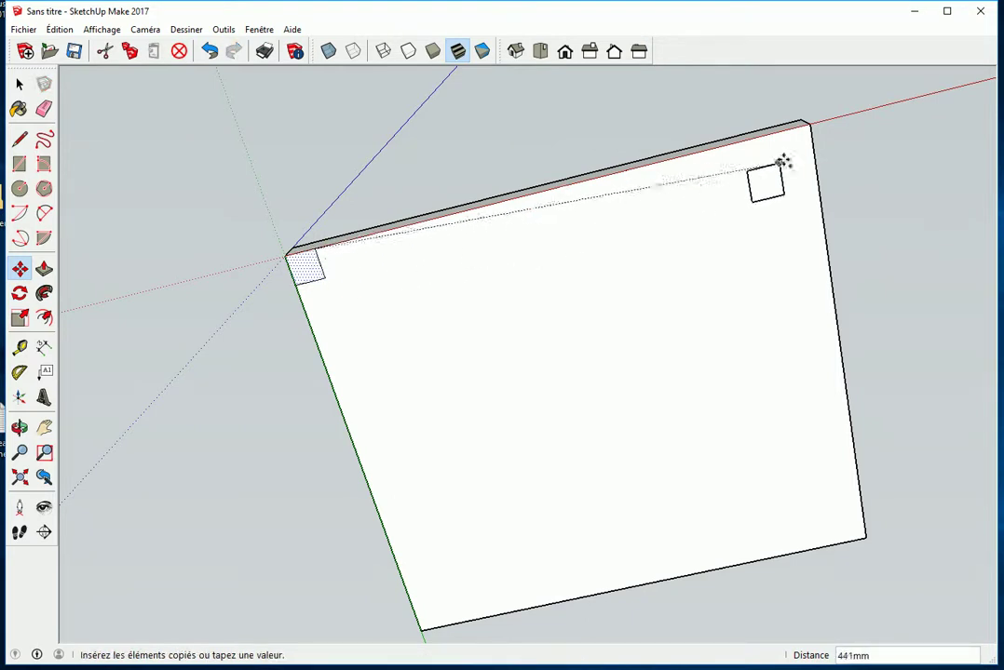
{"action": "left_click", "coordinate": [824, 132]}
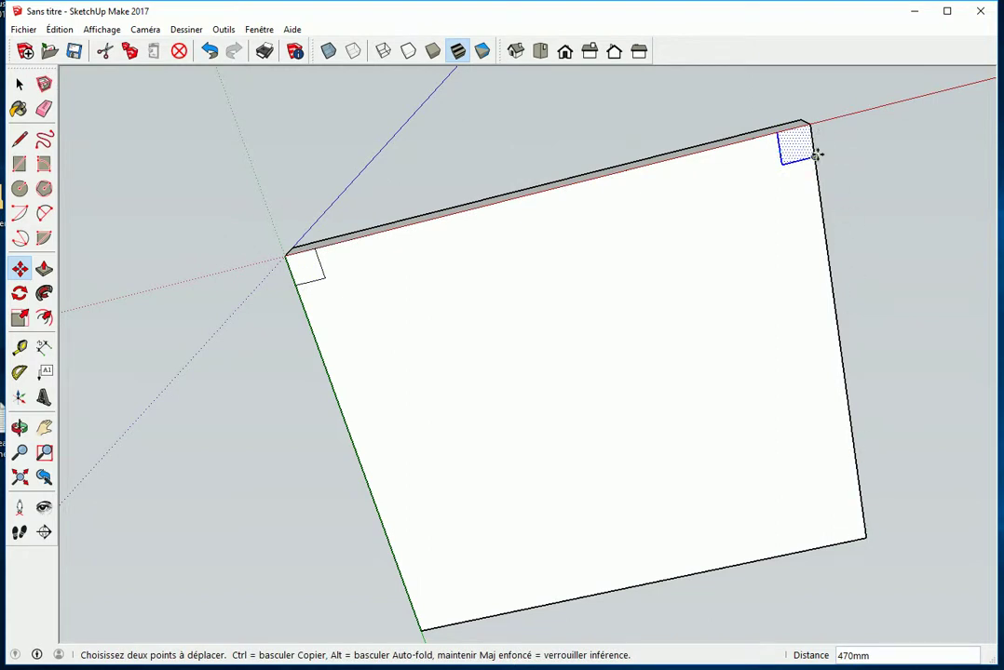
{"action": "left_click", "coordinate": [816, 155]}
{"action": "key", "text": "ctrl"}
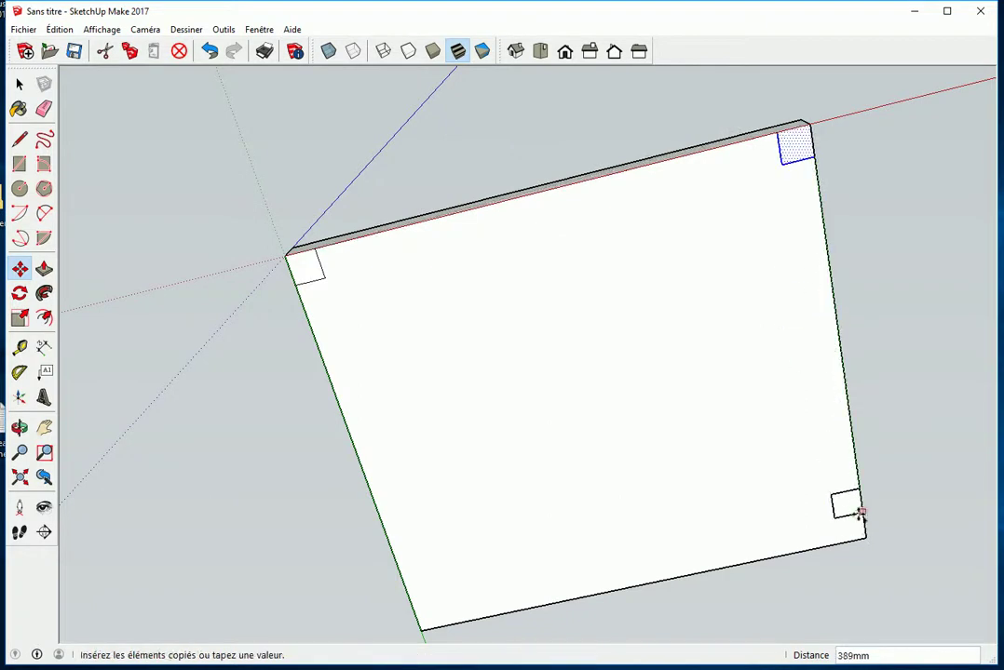
{"action": "left_click", "coordinate": [862, 531]}
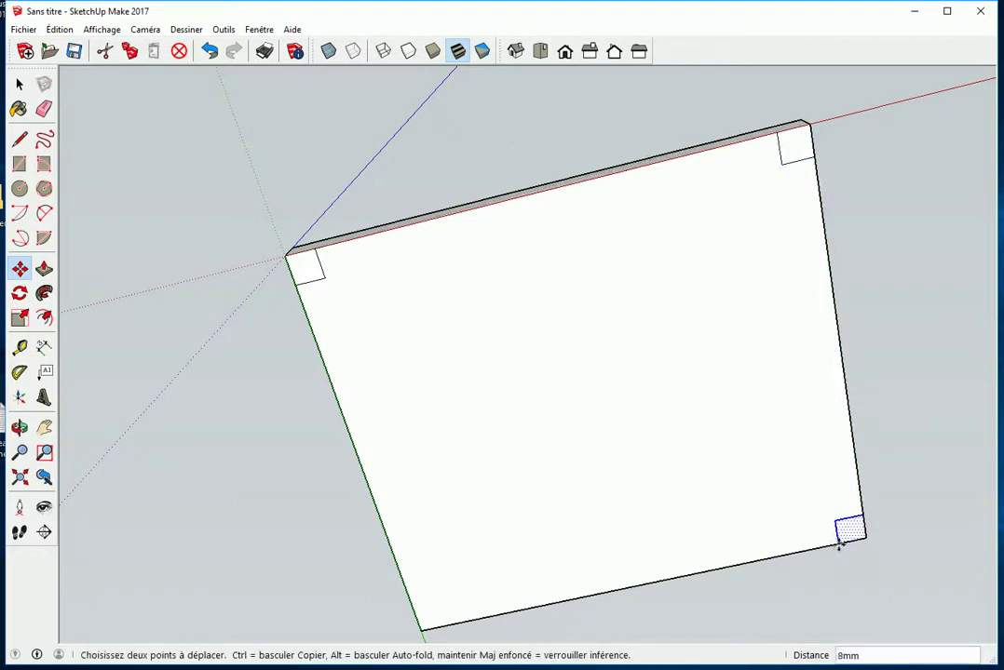
{"action": "left_click", "coordinate": [838, 544]}
{"action": "left_click", "coordinate": [419, 628]}
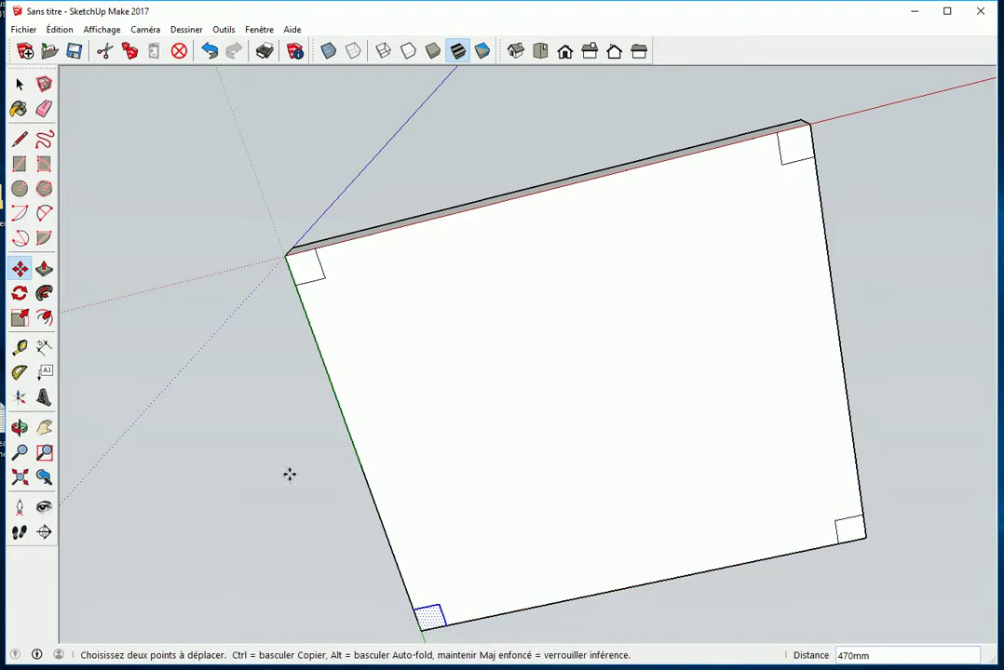
- Push/Pull a trial 200mm leg from the near corner square, then undo it
{"action": "mouse_move", "coordinate": [493, 420]}
{"action": "middle_mouse_down"}
{"action": "mouse_move", "coordinate": [409, 352]}
{"action": "mouse_move", "coordinate": [473, 420]}
{"action": "mouse_move", "coordinate": [439, 426]}
{"action": "middle_mouse_up"}
{"action": "scroll", "coordinate": [472, 419], "scroll_direction": "down", "scroll_amount": 2}
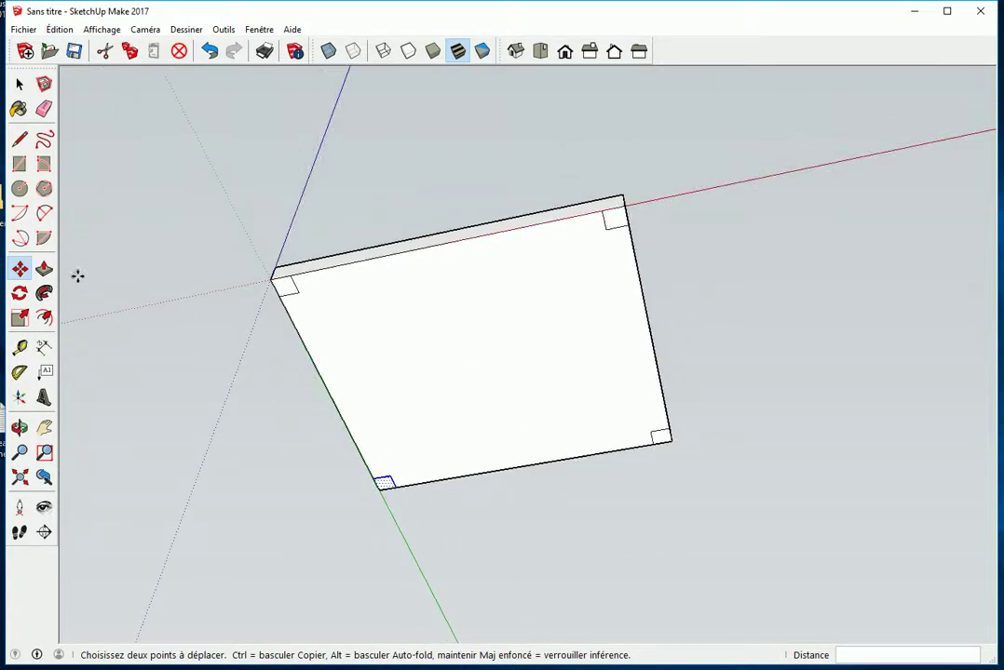
{"action": "left_click", "coordinate": [44, 269]}
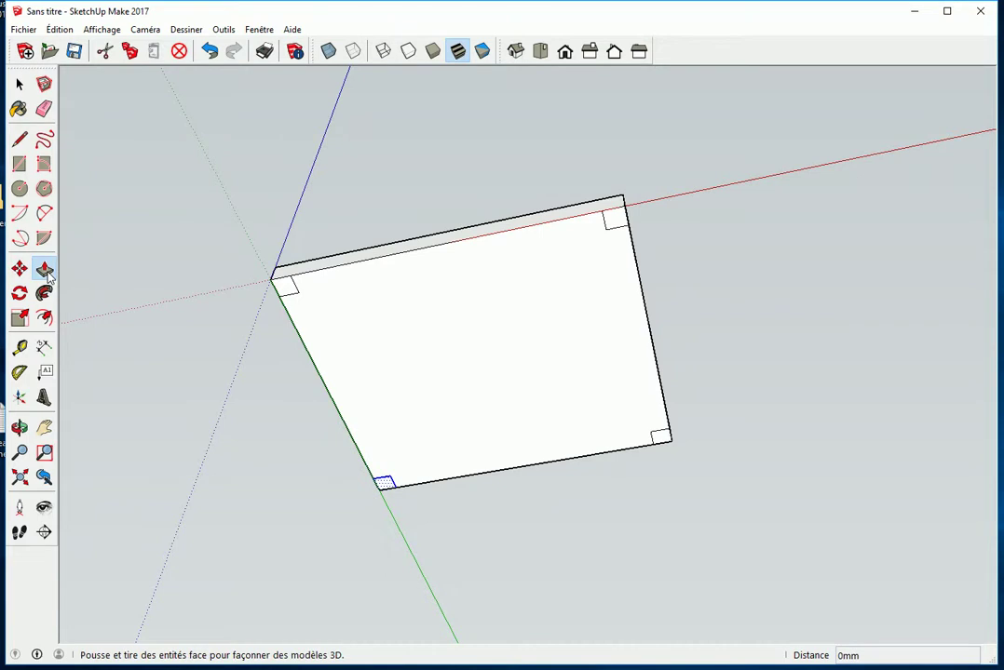
{"action": "left_click", "coordinate": [284, 288]}
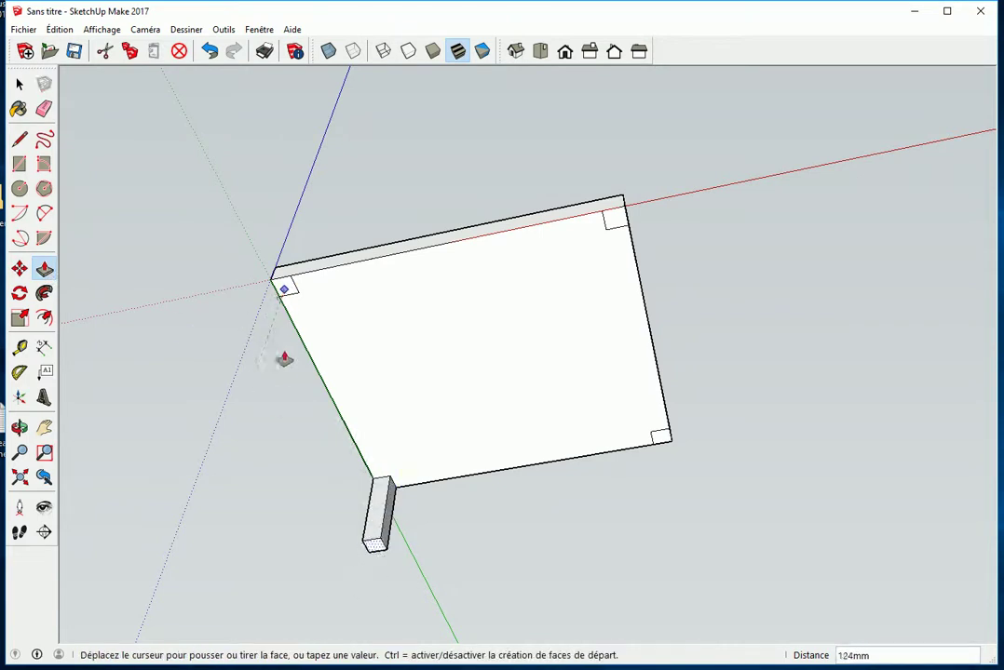
{"action": "type", "text": "200"}
{"action": "left_click", "coordinate": [266, 396]}
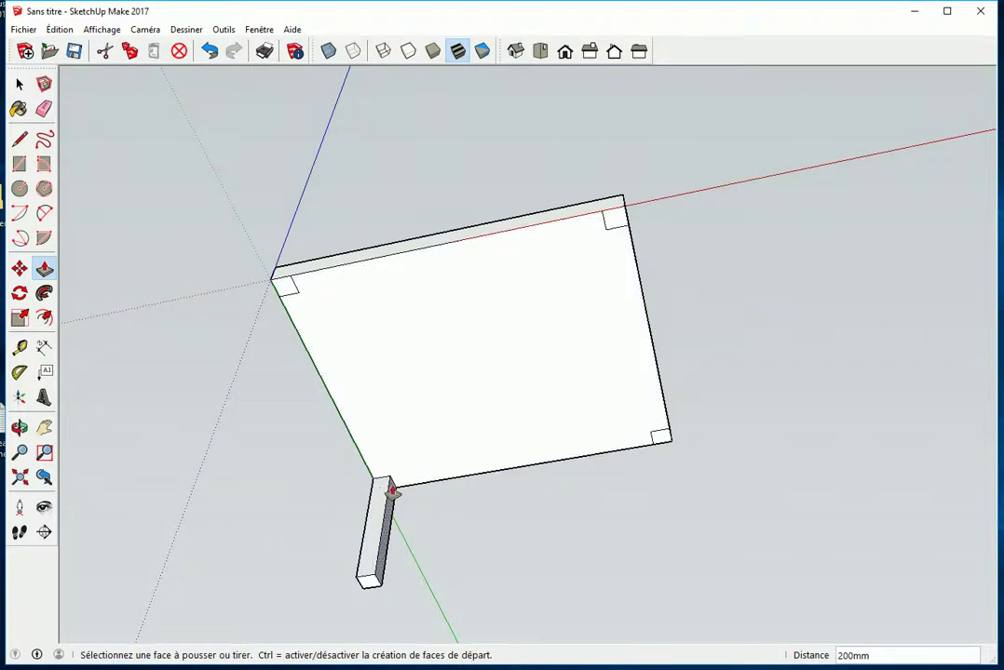
{"action": "left_click", "coordinate": [210, 52]}
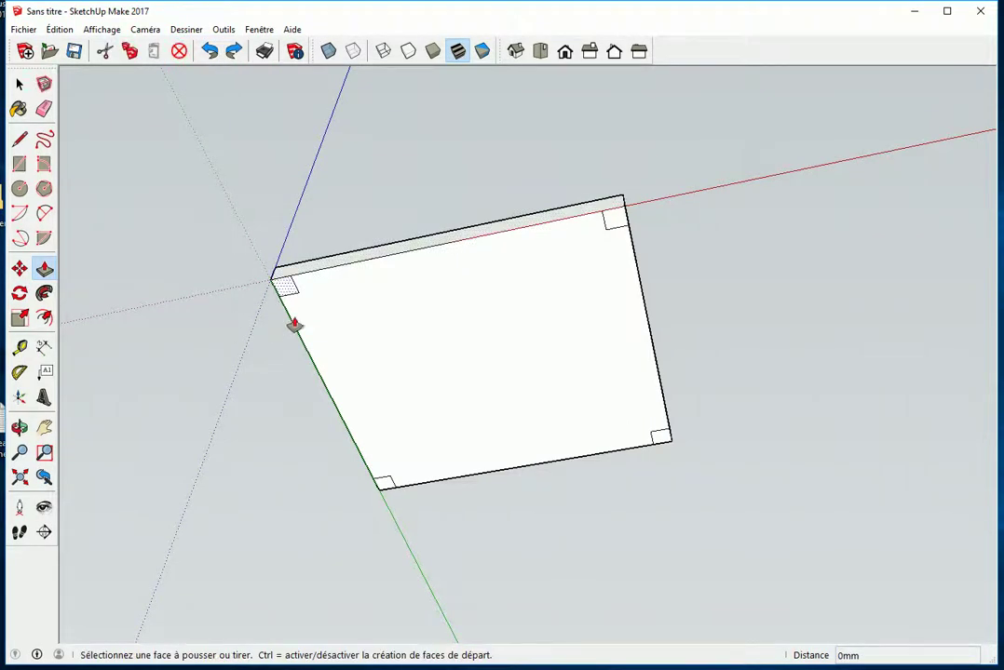
- Pull 460mm legs down from the left and far-right corner squares
{"action": "left_click", "coordinate": [286, 291]}
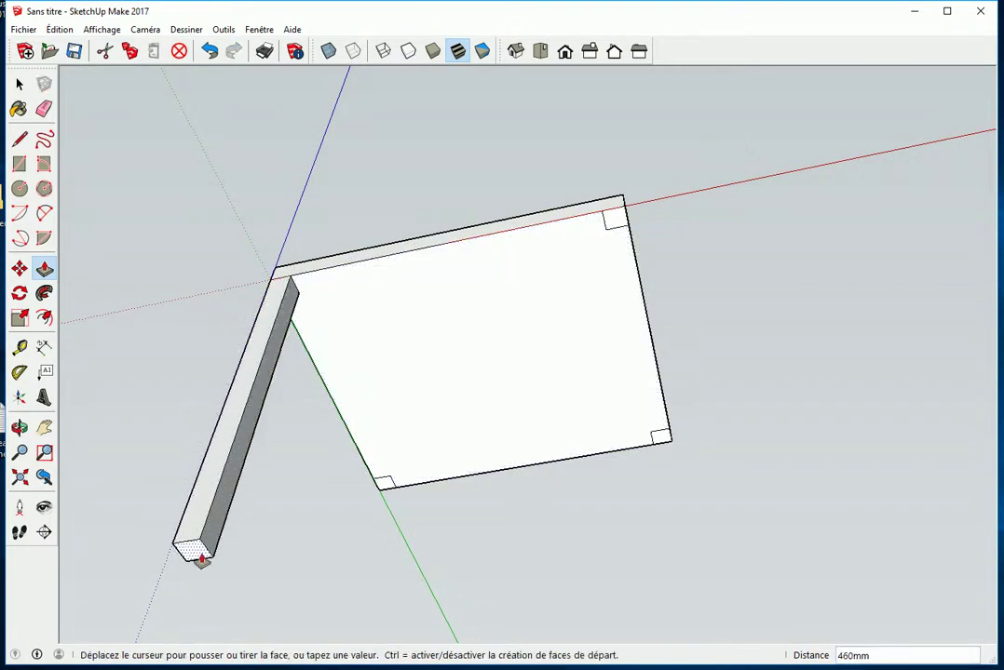
{"action": "left_click", "coordinate": [202, 559]}
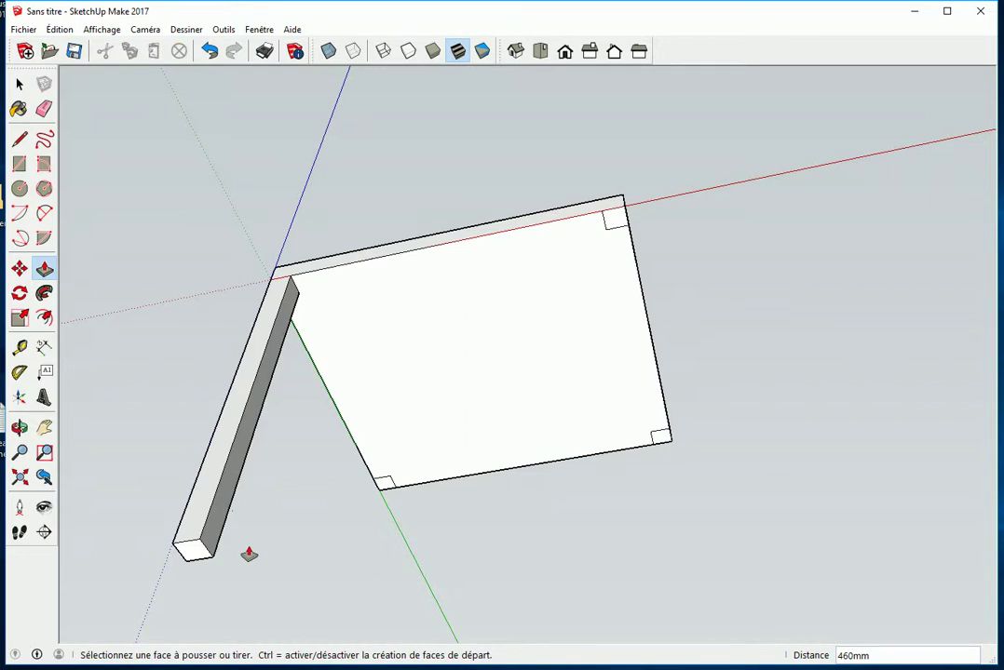
{"action": "double_click", "coordinate": [612, 226]}
{"action": "mouse_move", "coordinate": [507, 386]}
{"action": "middle_mouse_down"}
{"action": "mouse_move", "coordinate": [430, 453]}
{"action": "mouse_move", "coordinate": [399, 530]}
{"action": "mouse_move", "coordinate": [412, 443]}
{"action": "mouse_move", "coordinate": [398, 405]}
{"action": "mouse_move", "coordinate": [405, 463]}
{"action": "middle_mouse_up"}
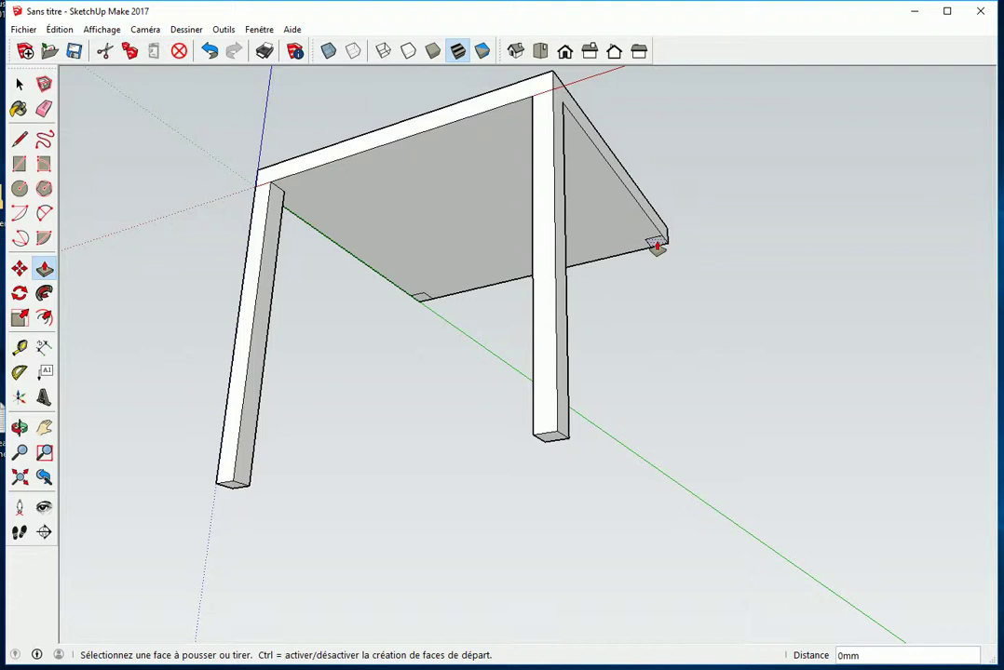
- Pull 460mm legs from the two remaining corner squares
{"action": "left_click", "coordinate": [656, 246]}
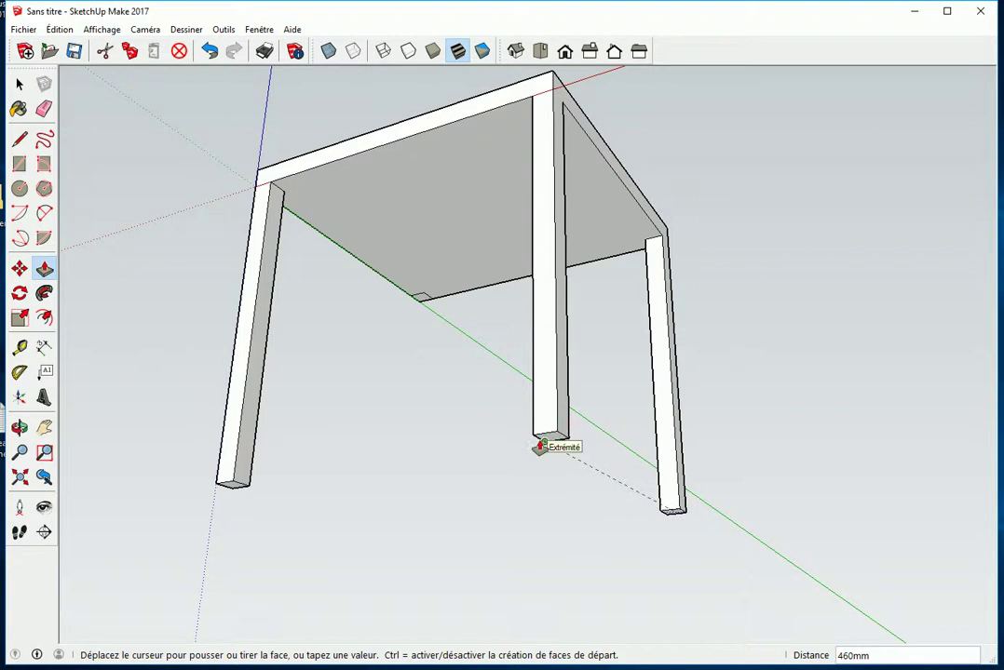
{"action": "left_click", "coordinate": [540, 448]}
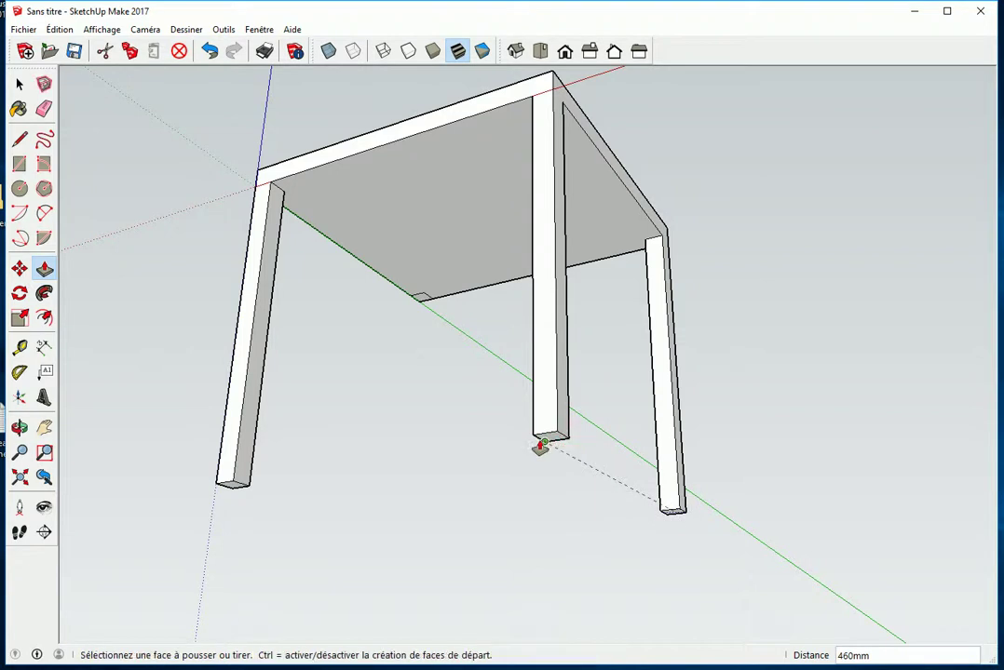
{"action": "left_click", "coordinate": [421, 300]}
{"action": "left_click", "coordinate": [250, 489]}
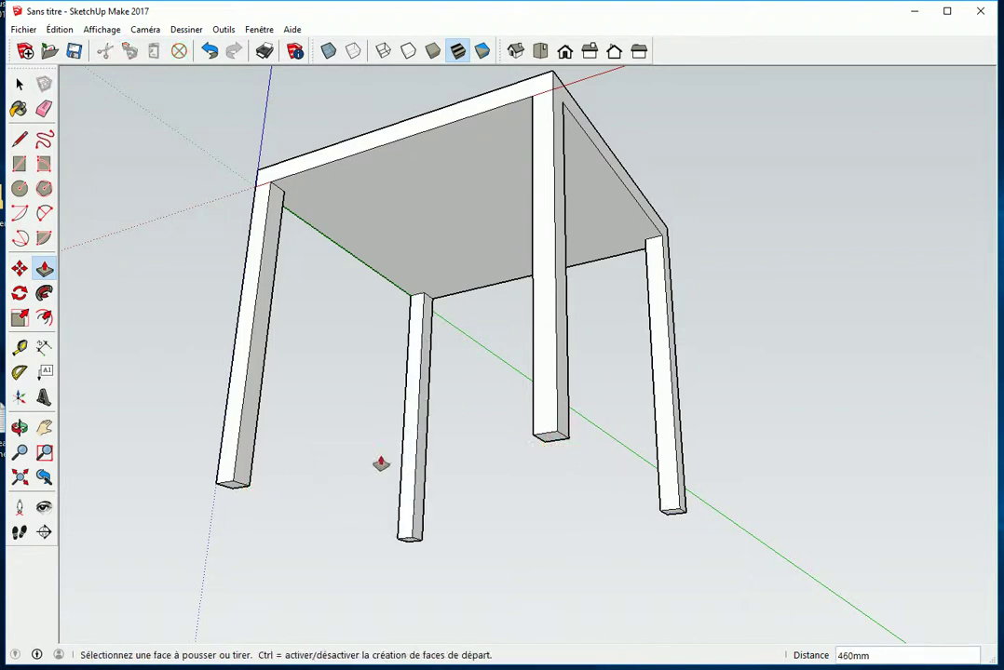
- Shorten the front leg, lengthen the right leg, and shorten the back leg by 130mm
{"action": "middle_click_drag", "start_coordinate": [409, 545], "coordinate": [409, 553]}
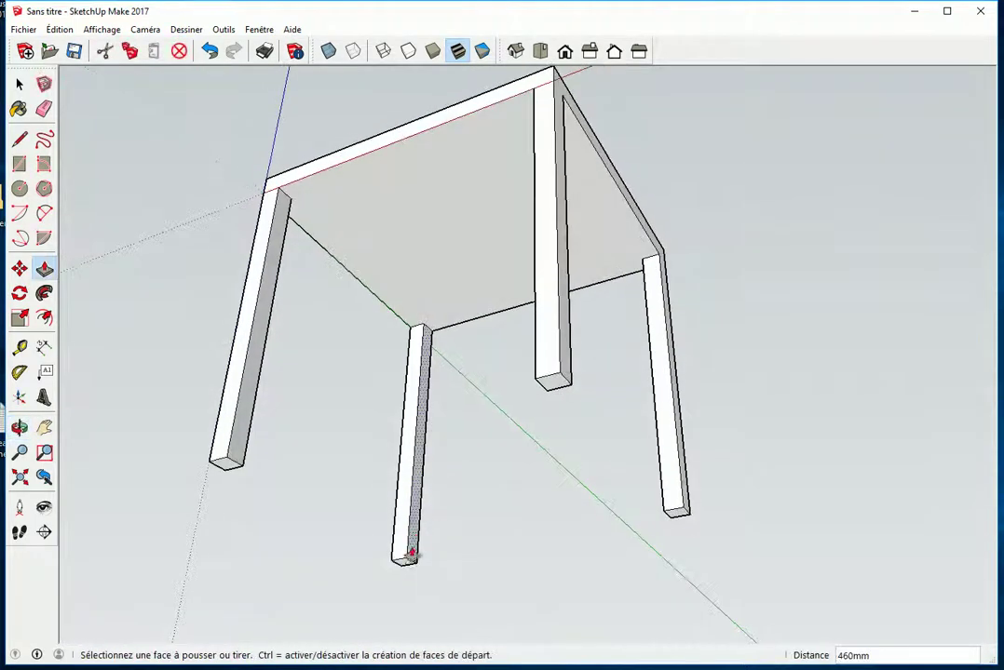
{"action": "left_click", "coordinate": [406, 564]}
{"action": "left_click", "coordinate": [421, 427]}
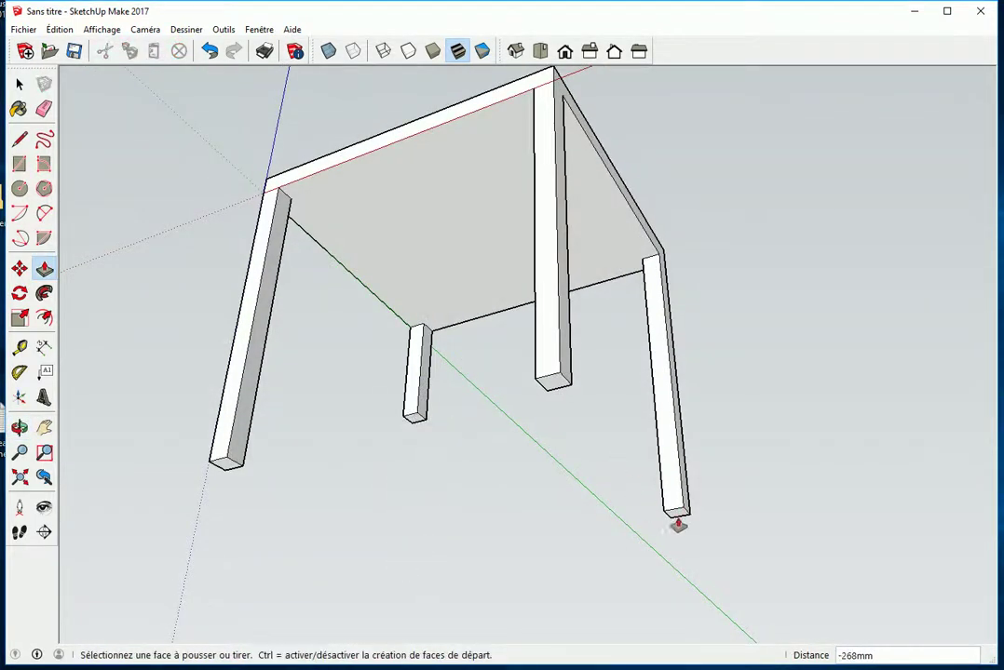
{"action": "left_click", "coordinate": [677, 515]}
{"action": "left_click", "coordinate": [687, 561]}
{"action": "left_click", "coordinate": [549, 383]}
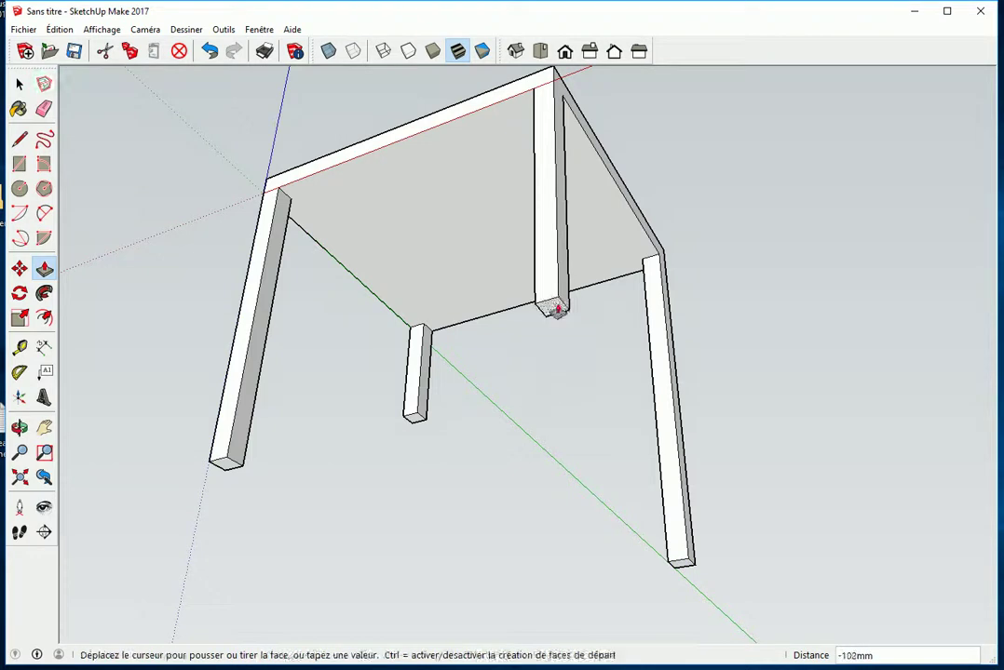
{"action": "left_click", "coordinate": [550, 289]}
{"action": "middle_click_drag", "start_coordinate": [728, 222], "coordinate": [508, 404]}
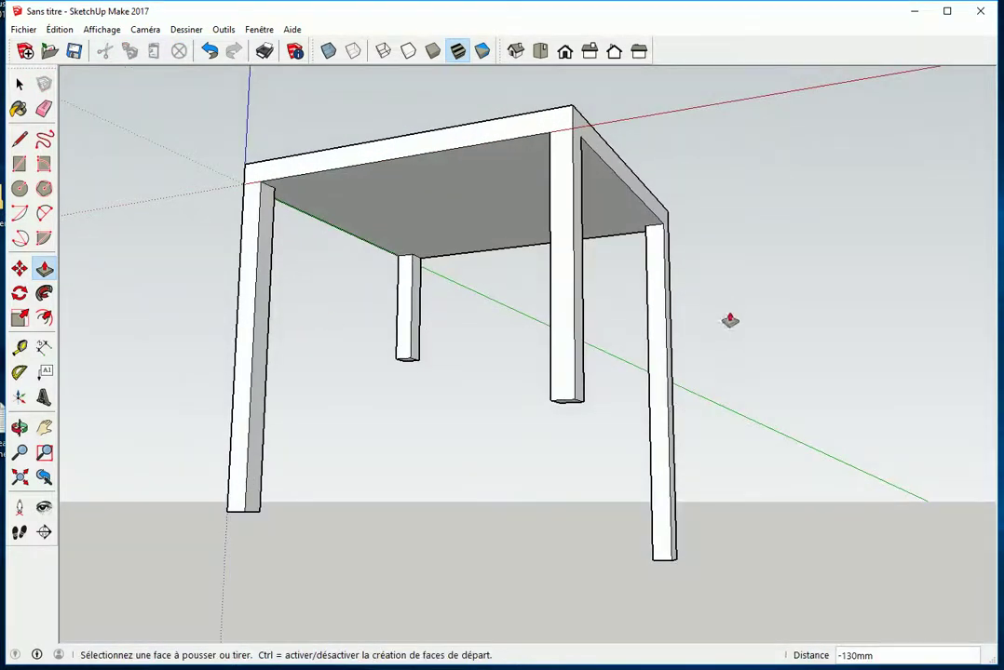
- Extend the front and back legs to the left leg's depth and trim the right leg to match
{"action": "middle_click_drag", "start_coordinate": [459, 558], "coordinate": [448, 404]}
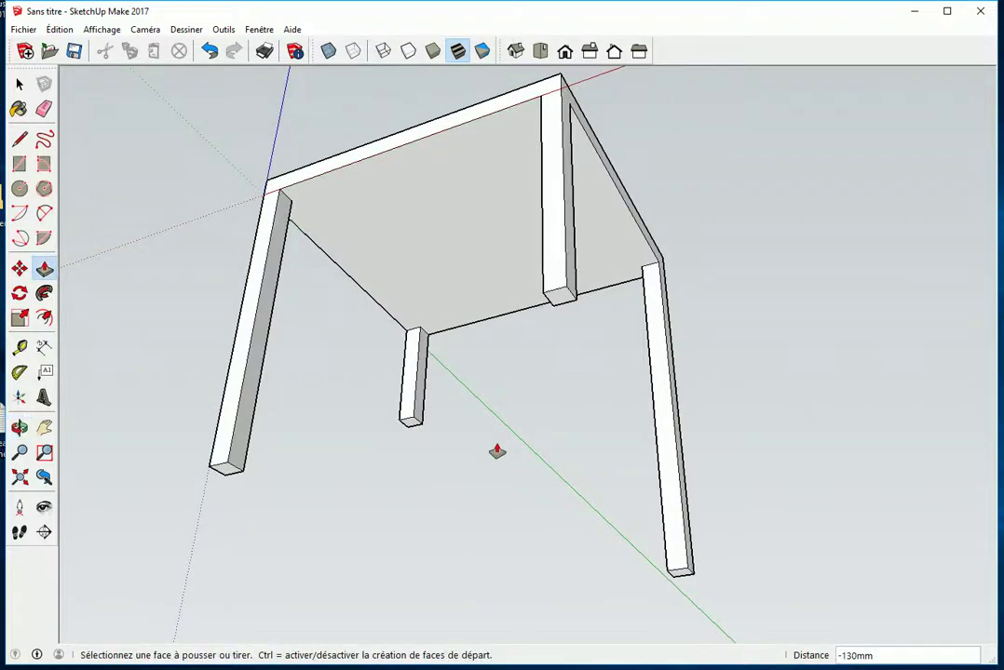
{"action": "left_click", "coordinate": [411, 431]}
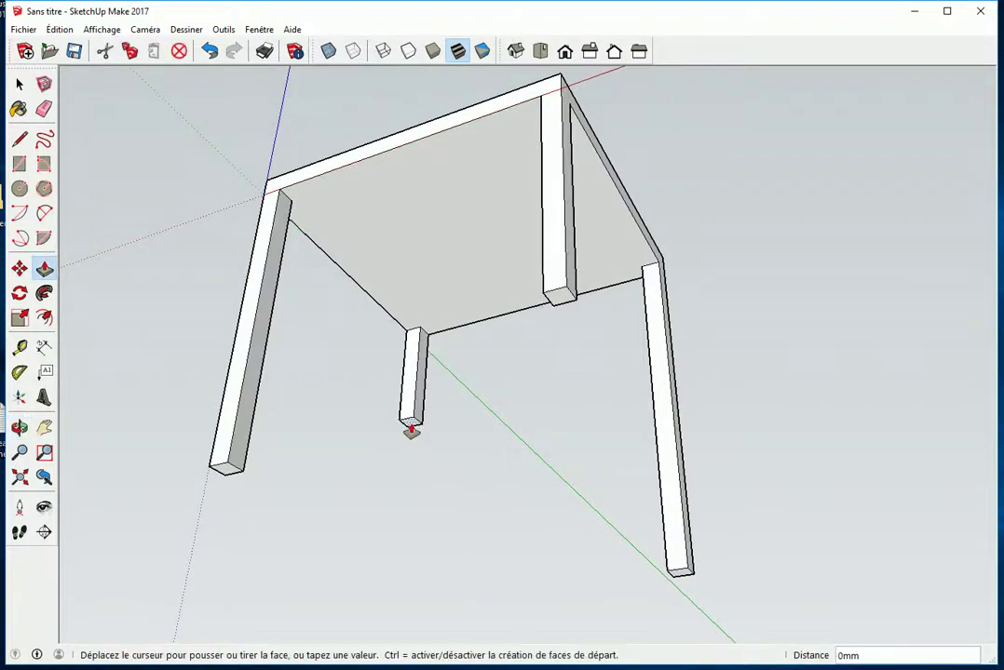
{"action": "left_click", "coordinate": [228, 477]}
{"action": "left_click", "coordinate": [559, 296]}
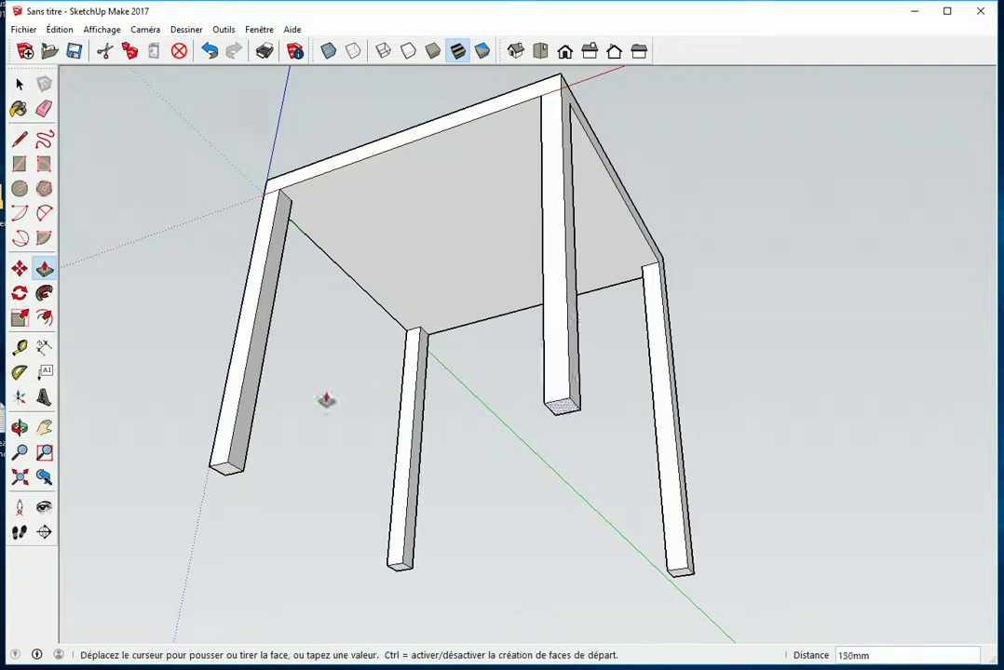
{"action": "left_click", "coordinate": [222, 479]}
{"action": "left_click", "coordinate": [680, 577]}
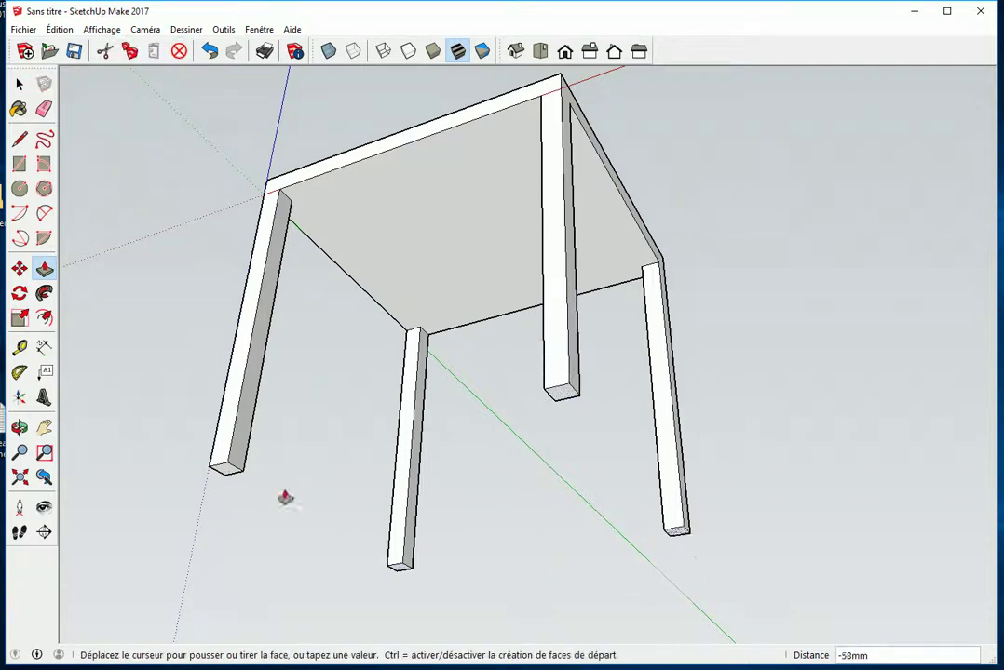